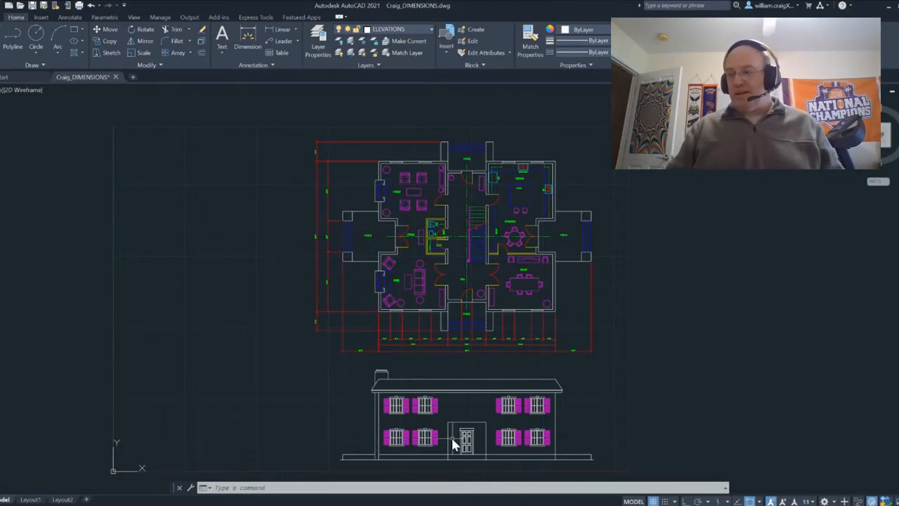
Offset the top line of the low side porch on each side of the front elevation 32" upward.
{"action": "scroll", "coordinate": [451, 435], "scroll_direction": "up", "scroll_amount": 2}
{"action": "middle_click_drag", "start_coordinate": [453, 439], "coordinate": [423, 380]}
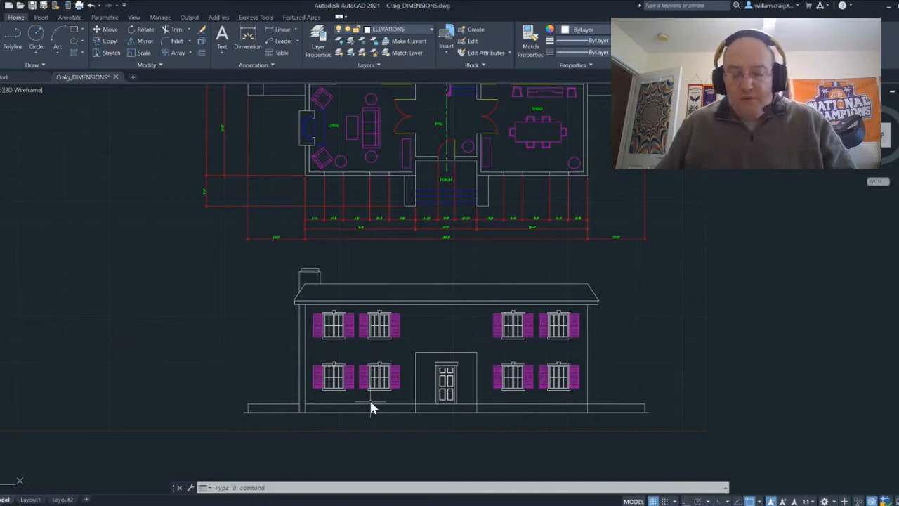
{"action": "left_click", "coordinate": [200, 52]}
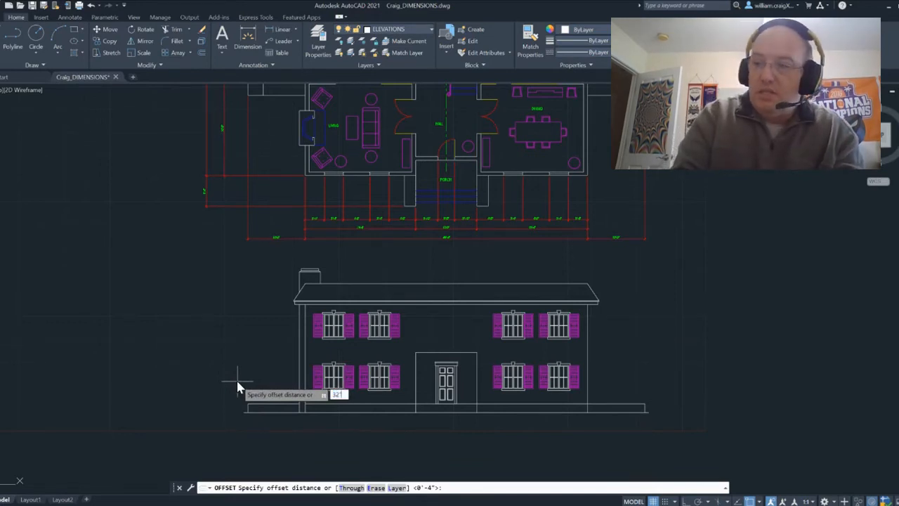
{"action": "key", "text": "Return"}
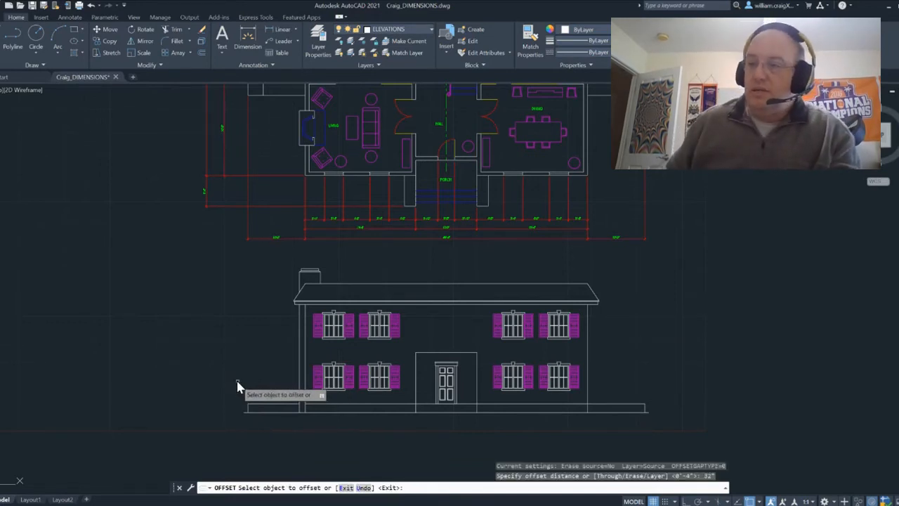
{"action": "left_click", "coordinate": [280, 406]}
{"action": "left_click", "coordinate": [279, 380]}
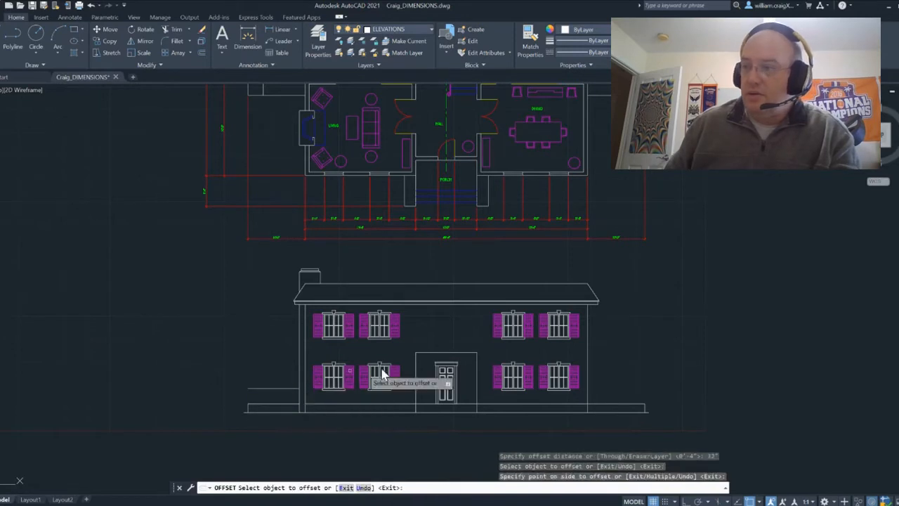
{"action": "scroll", "coordinate": [591, 381], "scroll_direction": "up", "scroll_amount": 2}
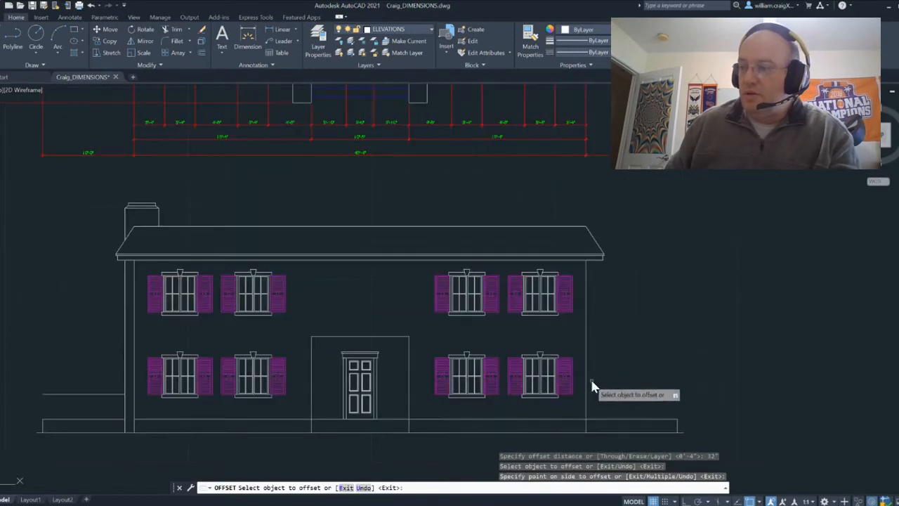
{"action": "left_click", "coordinate": [609, 422]}
{"action": "left_click", "coordinate": [606, 410]}
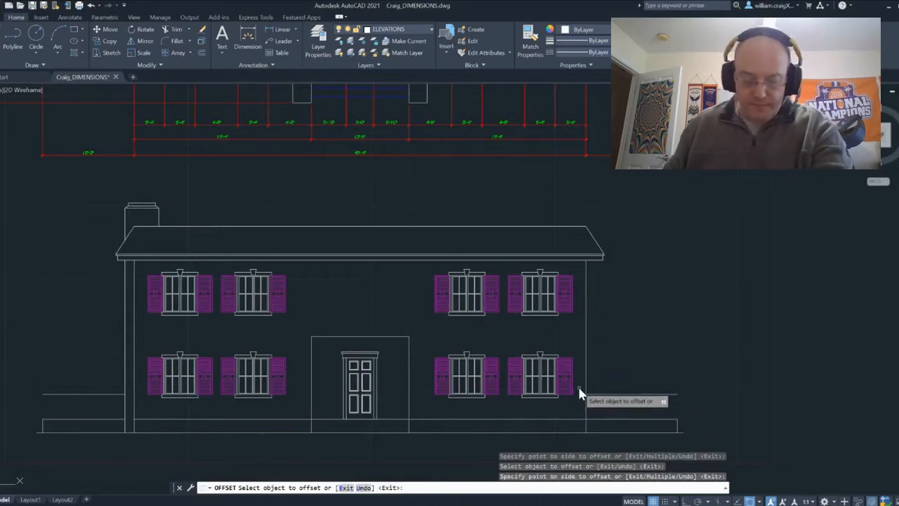
{"action": "key", "text": "Escape"}
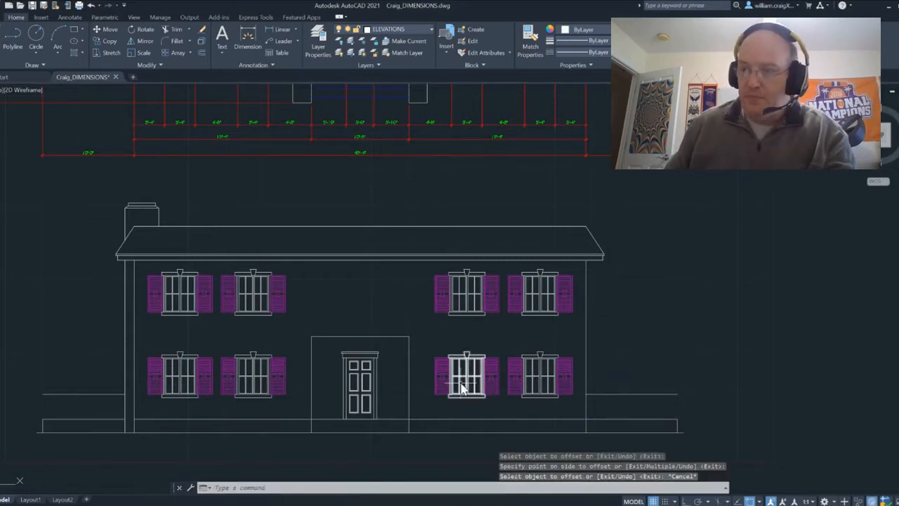
Fillet the outer vertical edge of each side porch to its raised horizontal line, forming closed outer corners.
{"action": "middle_click_drag", "start_coordinate": [302, 397], "coordinate": [356, 394]}
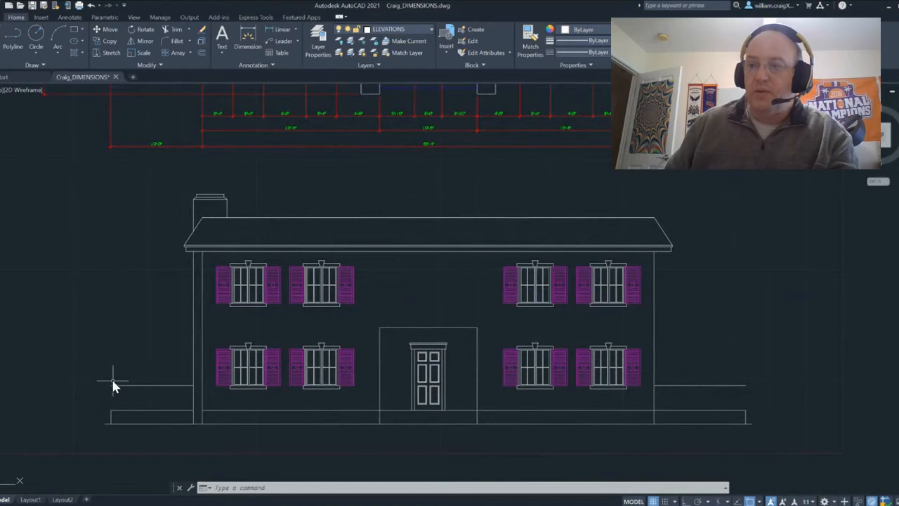
{"action": "left_click", "coordinate": [169, 44]}
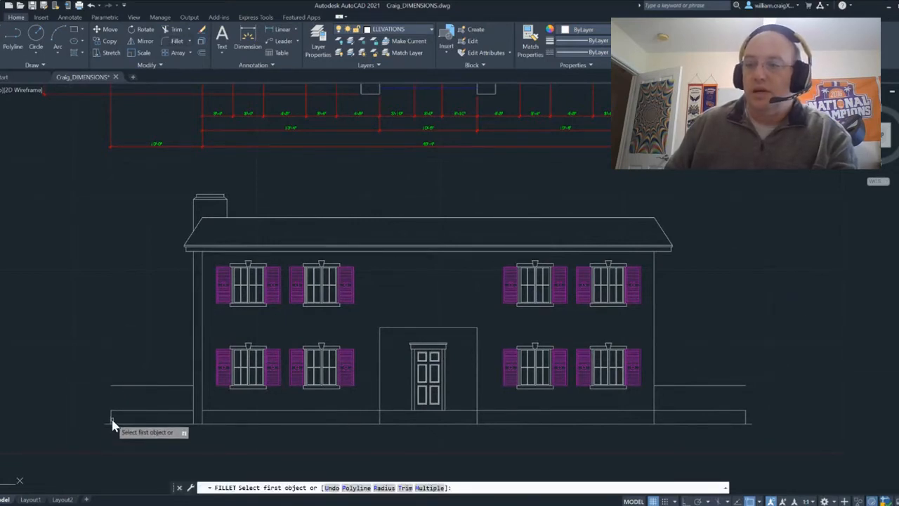
{"action": "left_click", "coordinate": [113, 423]}
{"action": "left_click", "coordinate": [120, 385]}
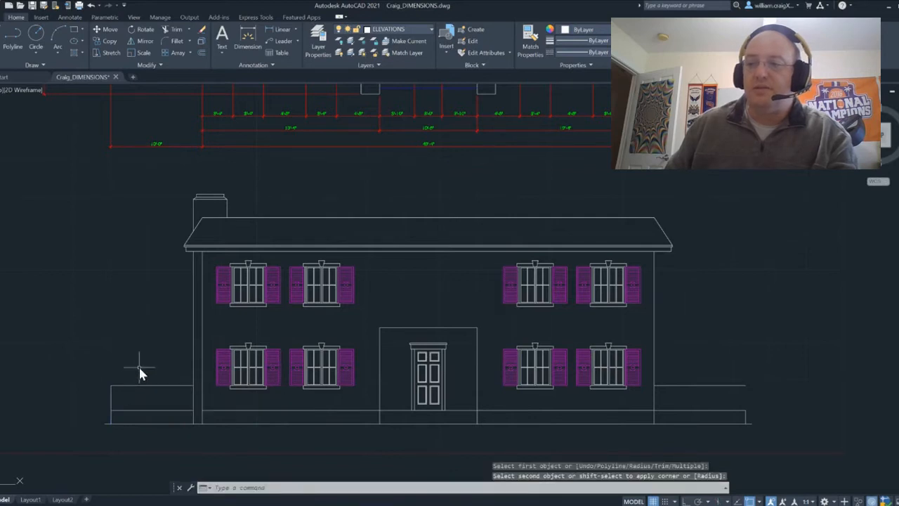
{"action": "left_click", "coordinate": [178, 44]}
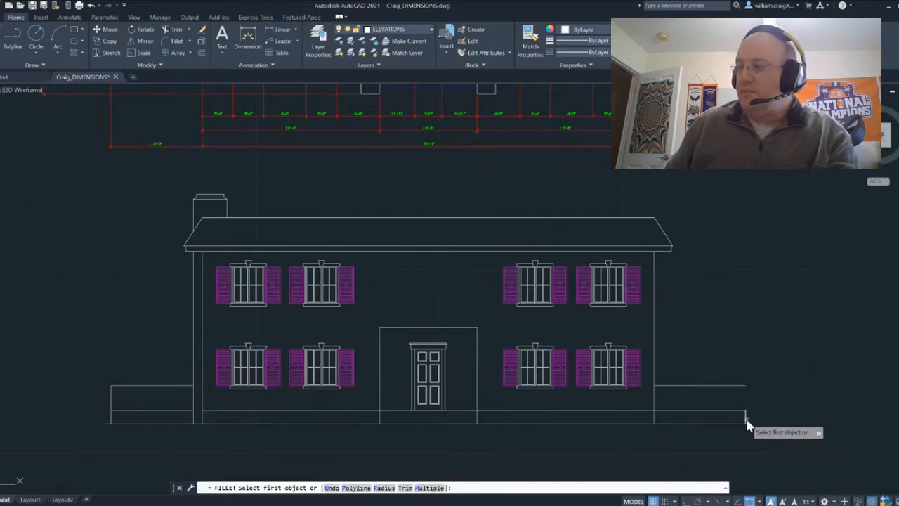
{"action": "left_click", "coordinate": [746, 419]}
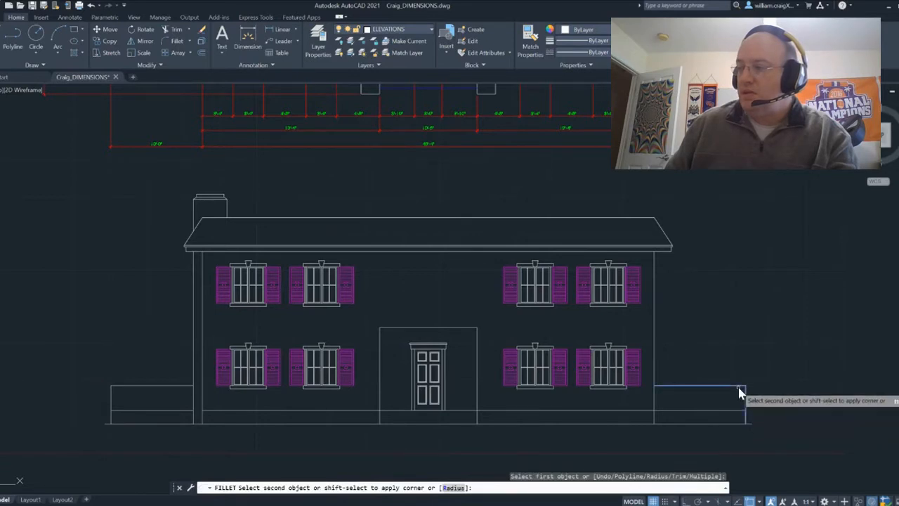
{"action": "left_click", "coordinate": [740, 392]}
{"action": "key", "text": "Return"}
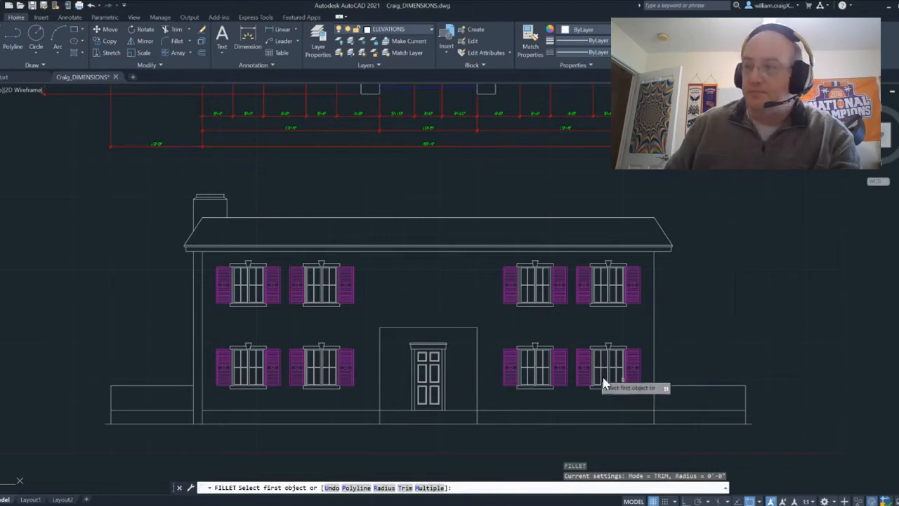
Offset the outer vertical edge of each side porch 32" inward toward the house.
{"action": "left_click", "coordinate": [200, 52]}
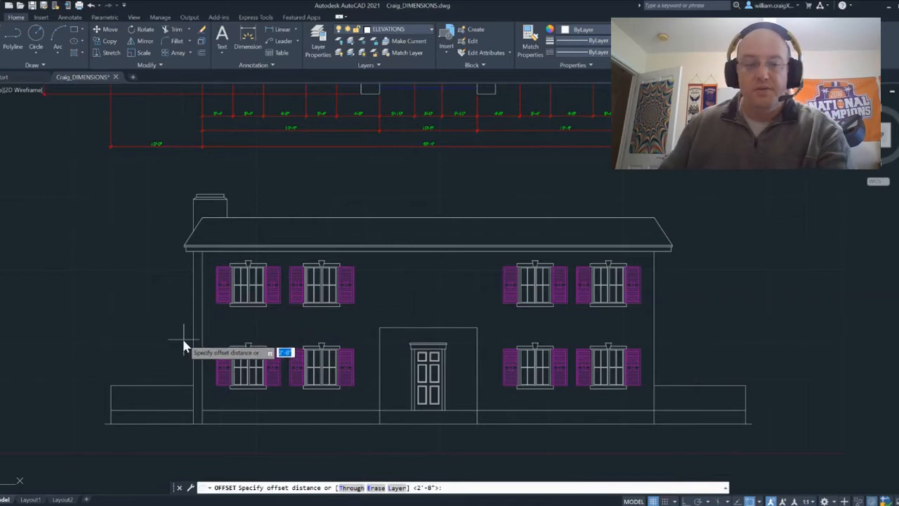
{"action": "key", "text": "Return"}
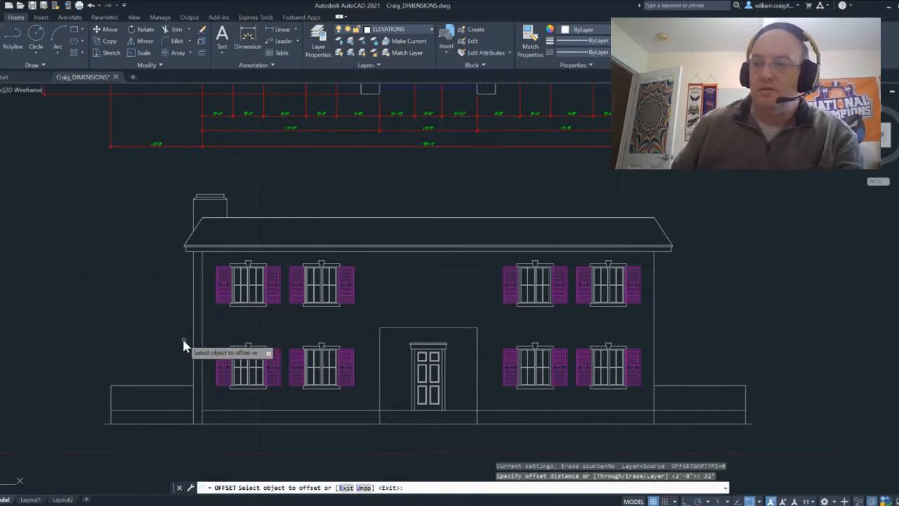
{"action": "left_click", "coordinate": [111, 397]}
{"action": "left_click", "coordinate": [135, 401]}
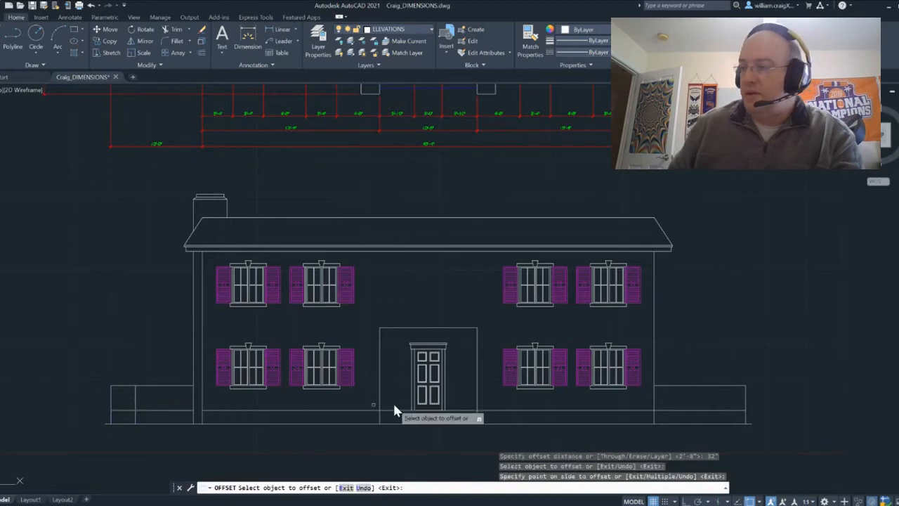
{"action": "left_click", "coordinate": [746, 399]}
{"action": "left_click", "coordinate": [726, 398]}
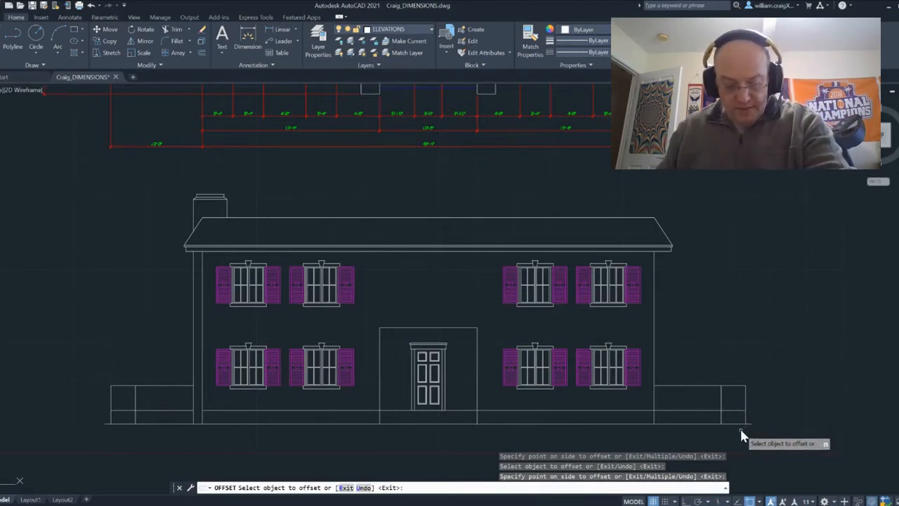
{"action": "key", "text": "Escape"}
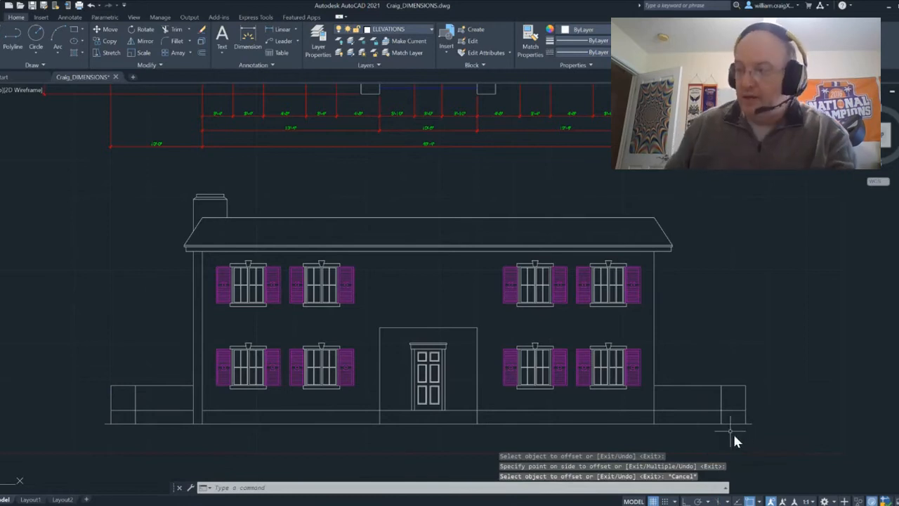
Trim both side porches into end piers, removing the raised line toward the house, the floor line inside each pier, and the inner edge below floor level.
{"action": "left_click", "coordinate": [171, 32]}
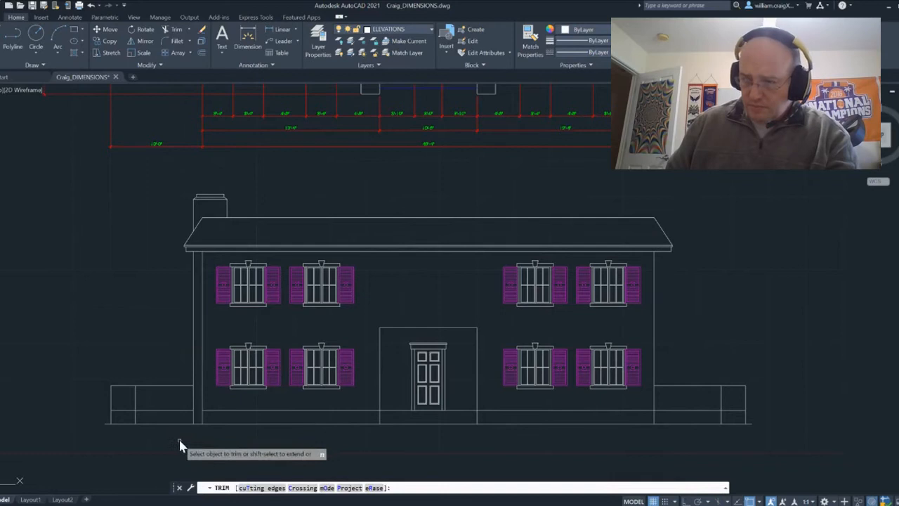
{"action": "left_click", "coordinate": [155, 386]}
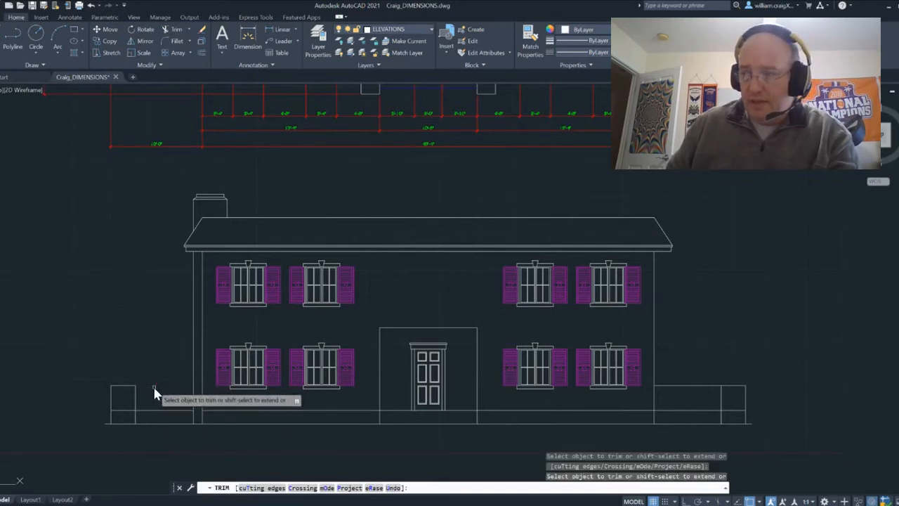
{"action": "left_click", "coordinate": [123, 411]}
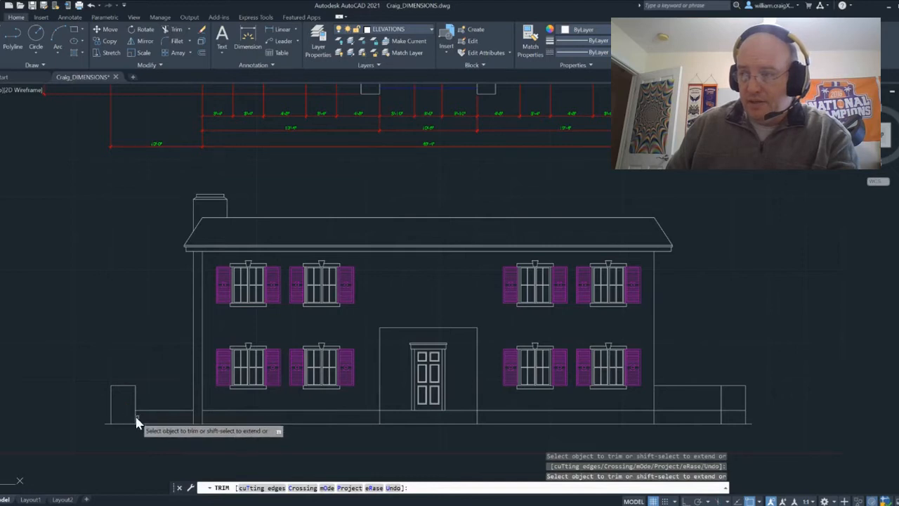
{"action": "left_click", "coordinate": [136, 418]}
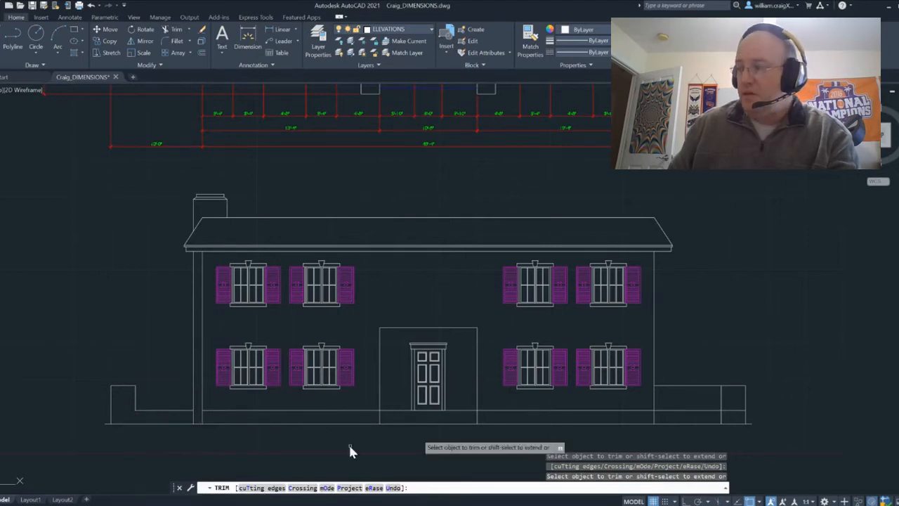
{"action": "left_click", "coordinate": [709, 386]}
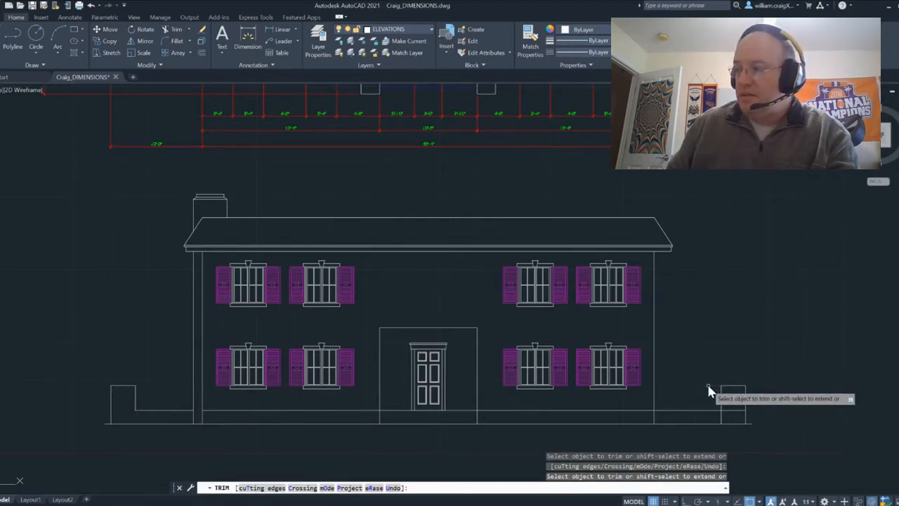
{"action": "left_click", "coordinate": [732, 411]}
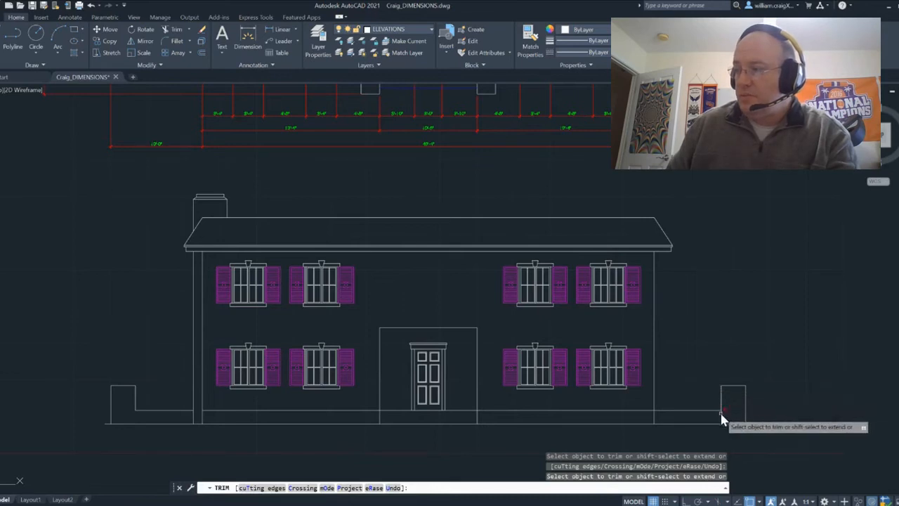
{"action": "left_click", "coordinate": [722, 419]}
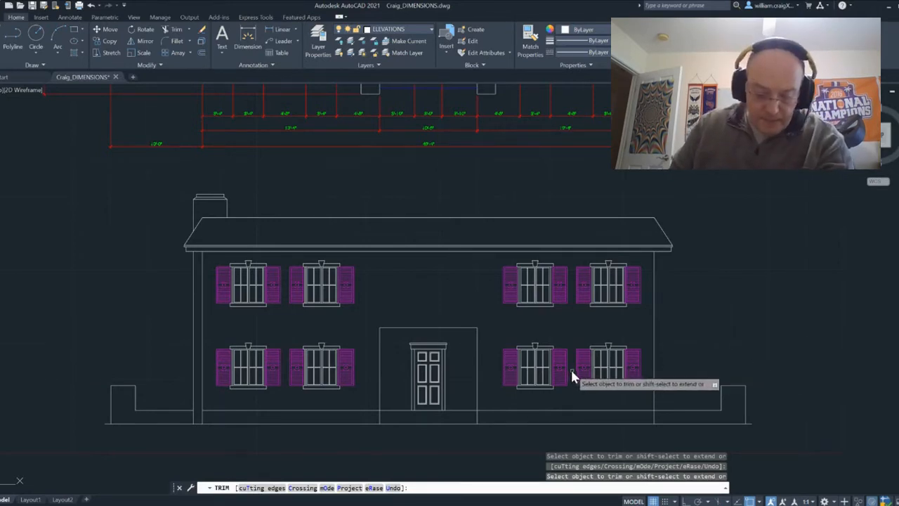
{"action": "key", "text": "Escape"}
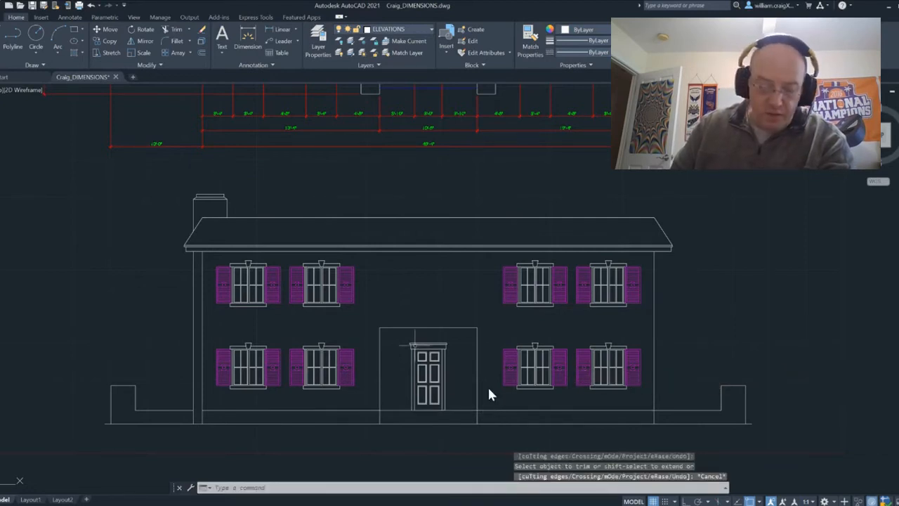
Offset the floor line across the main house front 36" upward.
{"action": "left_click", "coordinate": [201, 52]}
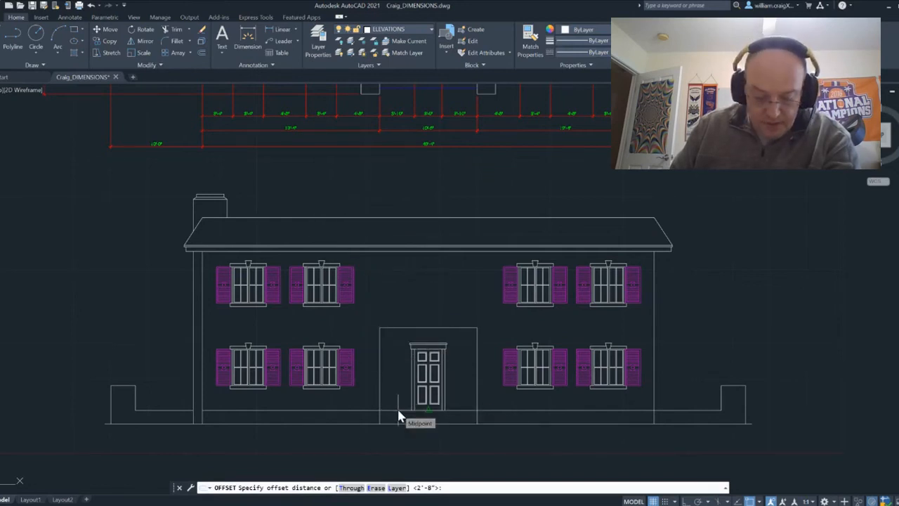
{"action": "type", "text": "3'"}
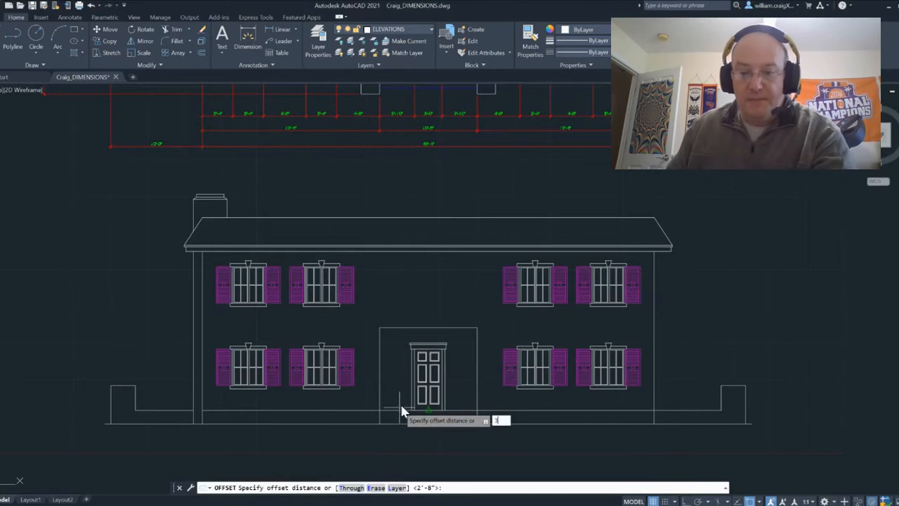
{"action": "type", "text": "6"}
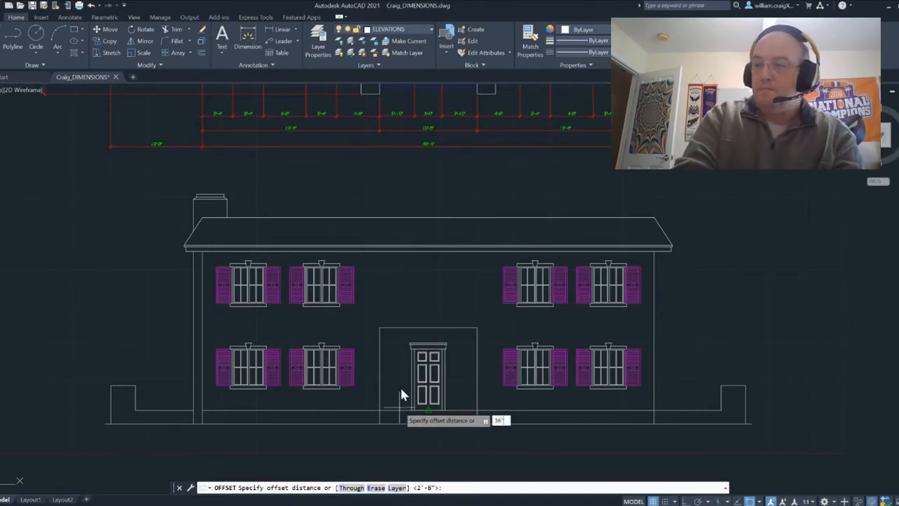
{"action": "key", "text": "Return"}
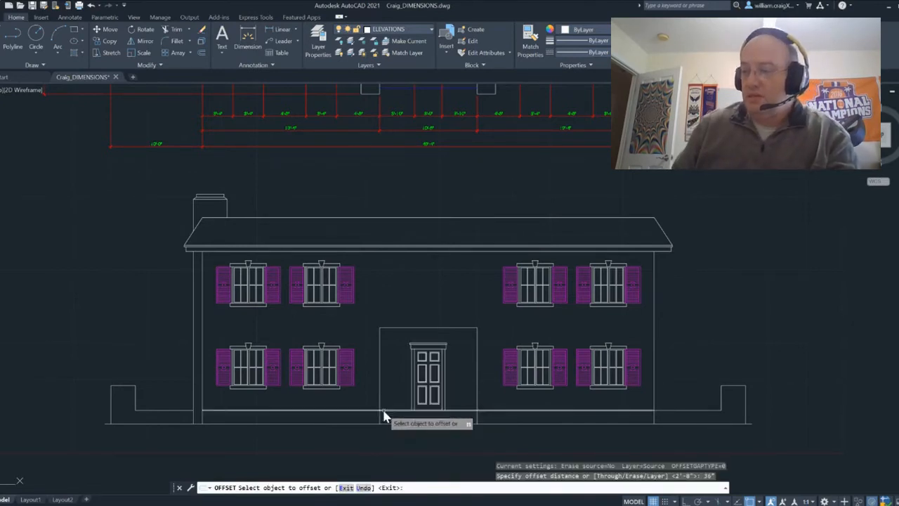
{"action": "left_click", "coordinate": [394, 409]}
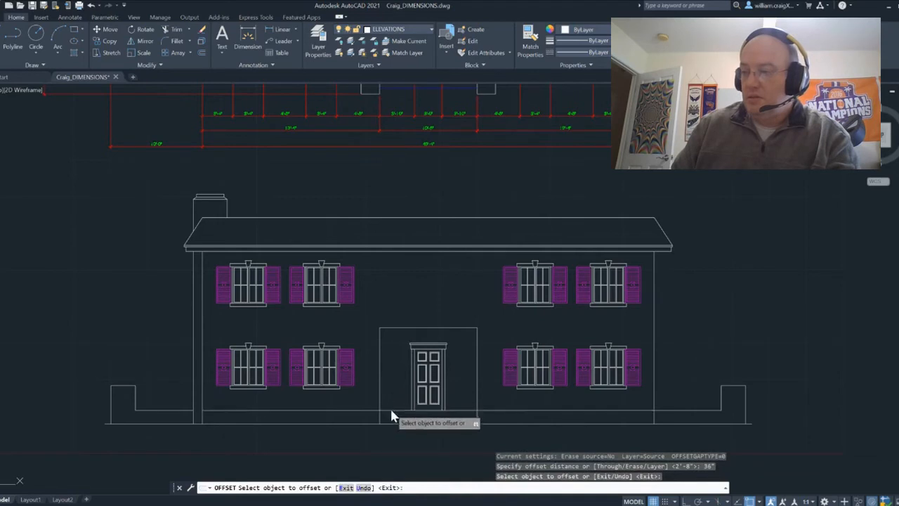
{"action": "left_click", "coordinate": [390, 410]}
{"action": "left_click", "coordinate": [393, 395]}
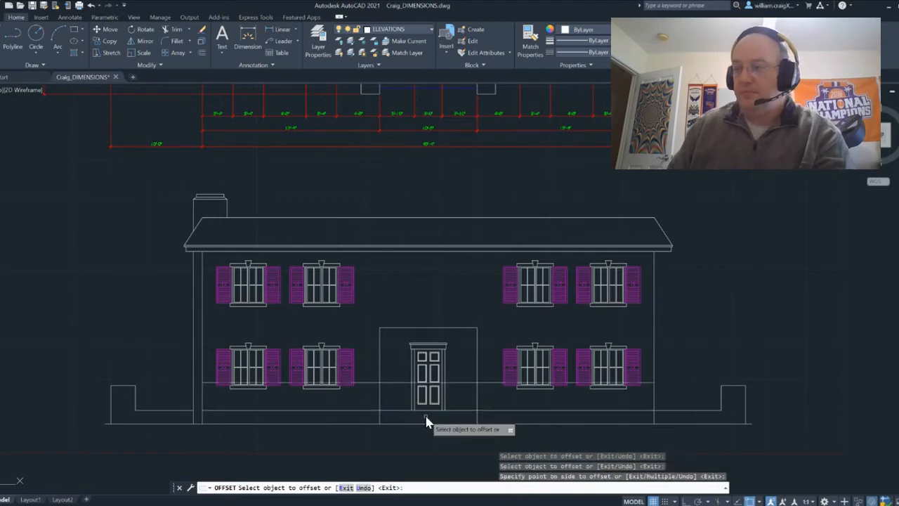
{"action": "key", "text": "Escape"}
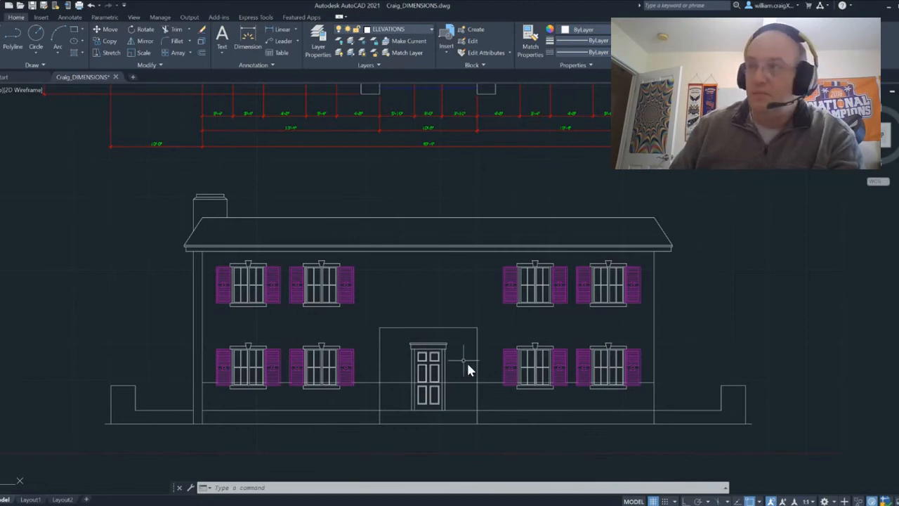
Offset the two vertical side edges of the front entry surround 24" outward, one to each side.
{"action": "left_click", "coordinate": [203, 53]}
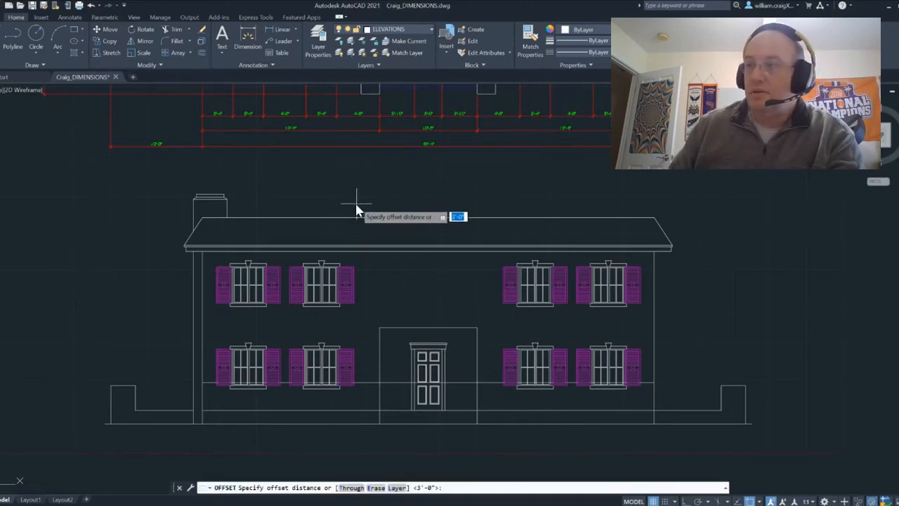
{"action": "type", "text": "24"}
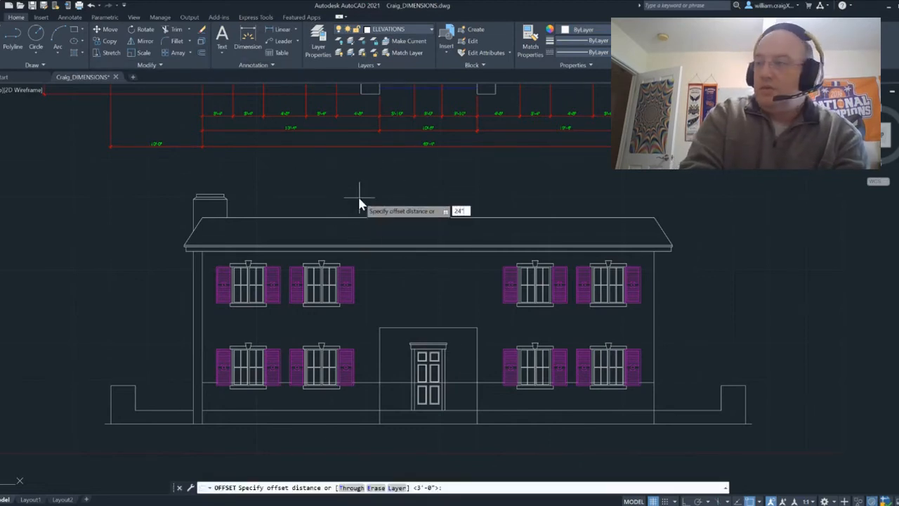
{"action": "key", "text": "Return"}
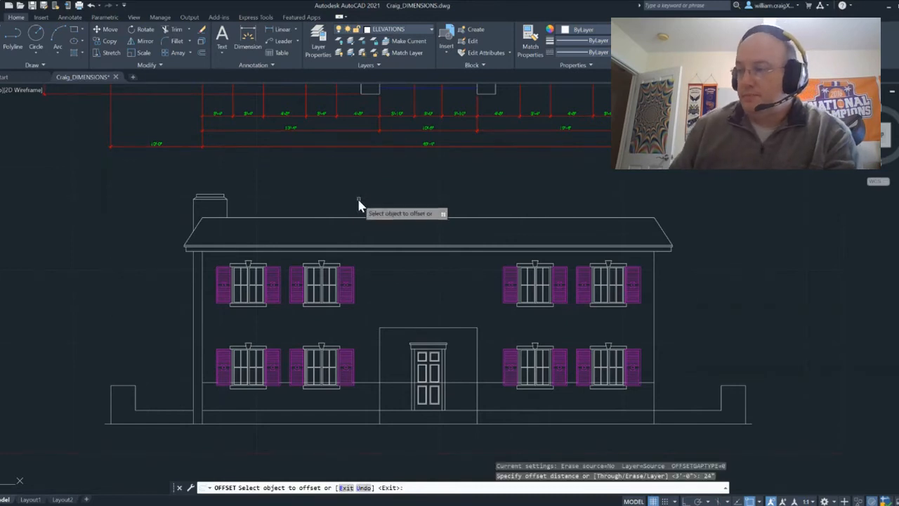
{"action": "left_click", "coordinate": [380, 357]}
{"action": "left_click", "coordinate": [367, 356]}
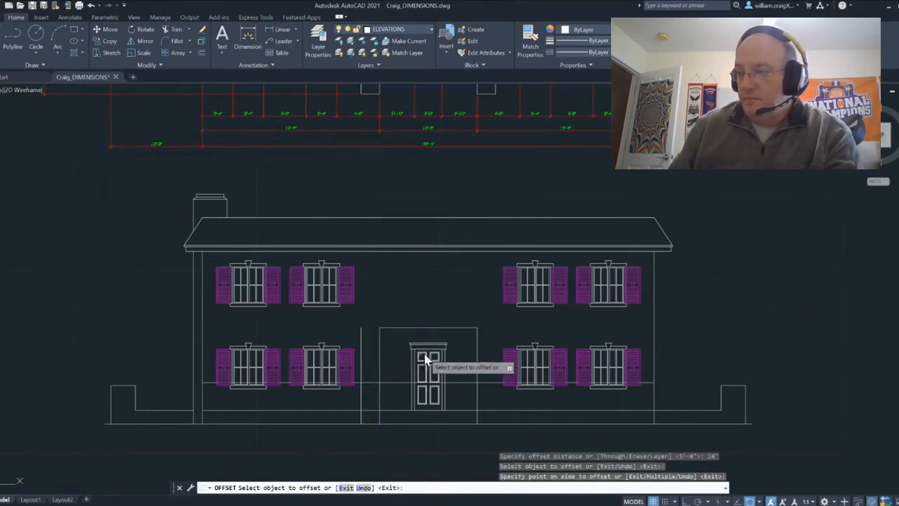
{"action": "left_click", "coordinate": [478, 361]}
{"action": "left_click", "coordinate": [492, 363]}
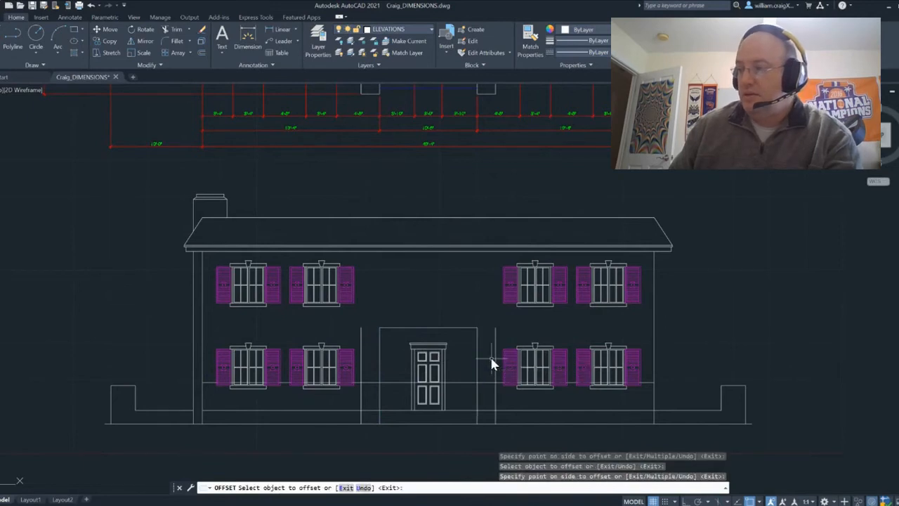
{"action": "key", "text": "Escape"}
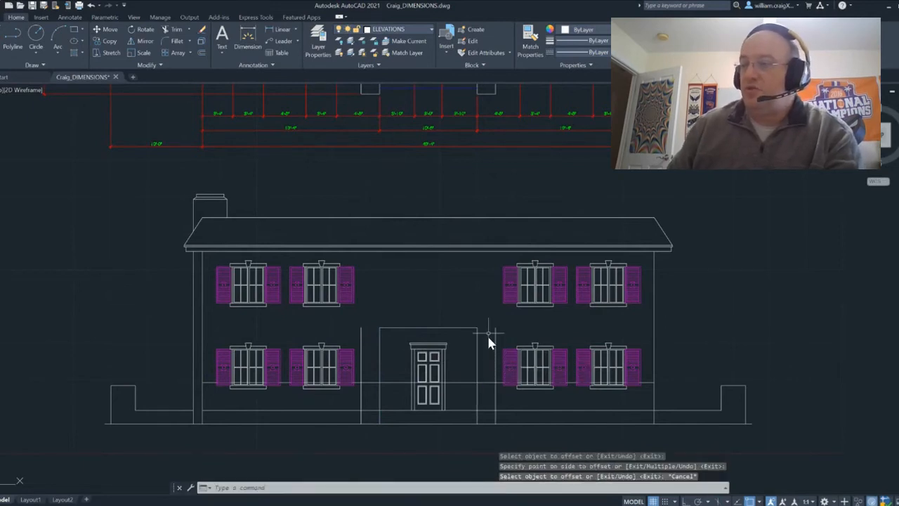
Fillet the raised horizontal line to the outer offset vertical on both sides of the entry, forming closed outer pier corners.
{"action": "left_click", "coordinate": [174, 41]}
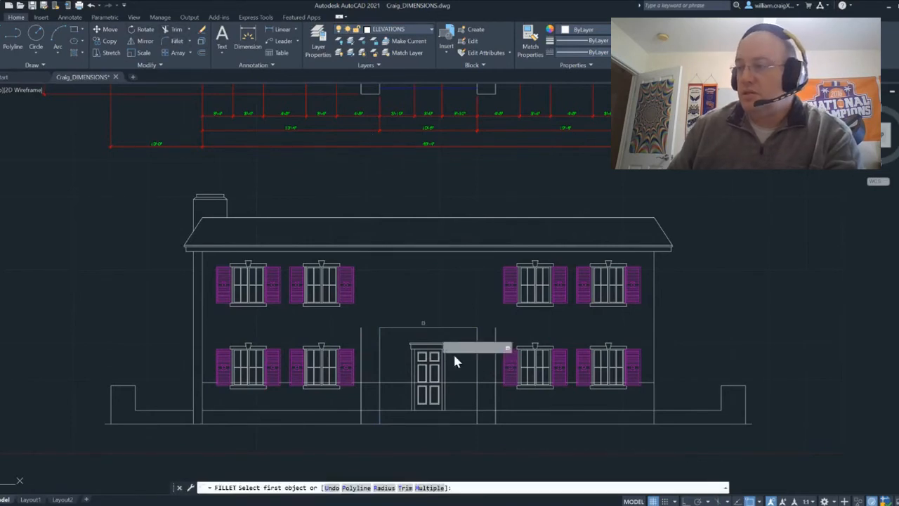
{"action": "left_click", "coordinate": [488, 385]}
{"action": "left_click", "coordinate": [495, 398]}
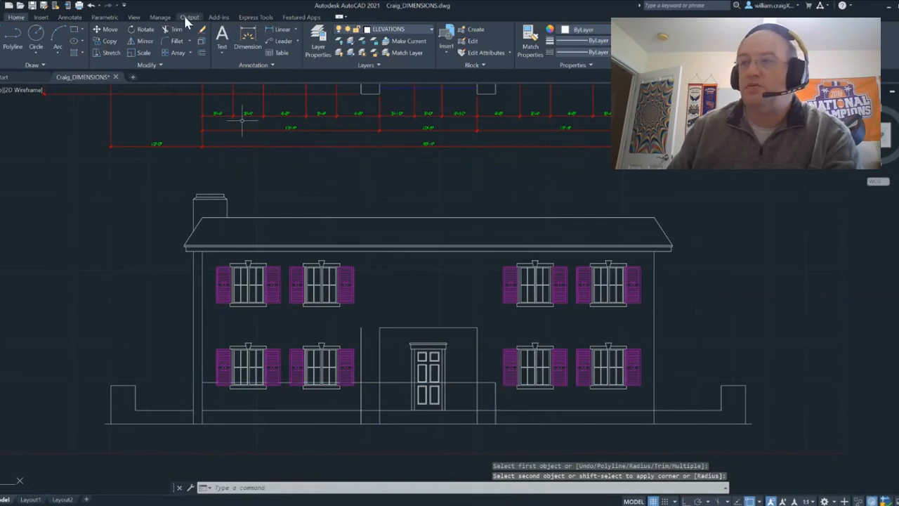
{"action": "left_click", "coordinate": [175, 43]}
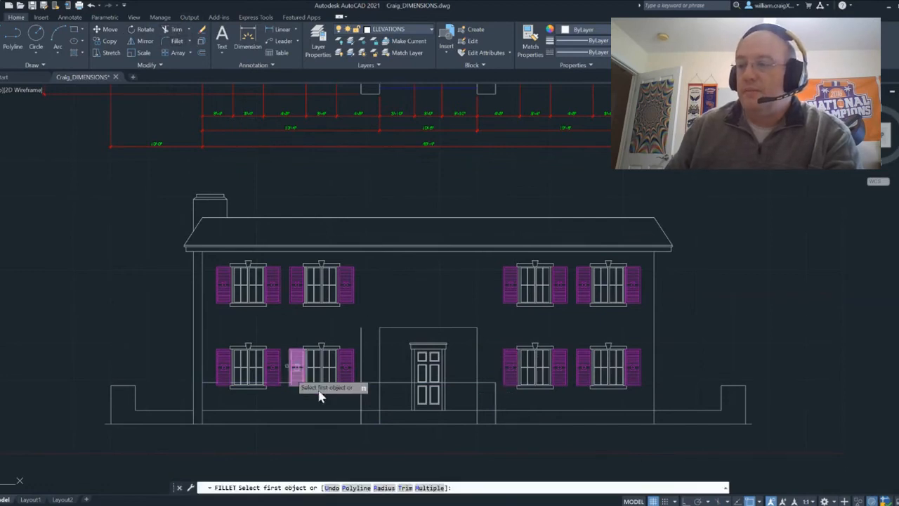
{"action": "left_click", "coordinate": [368, 385]}
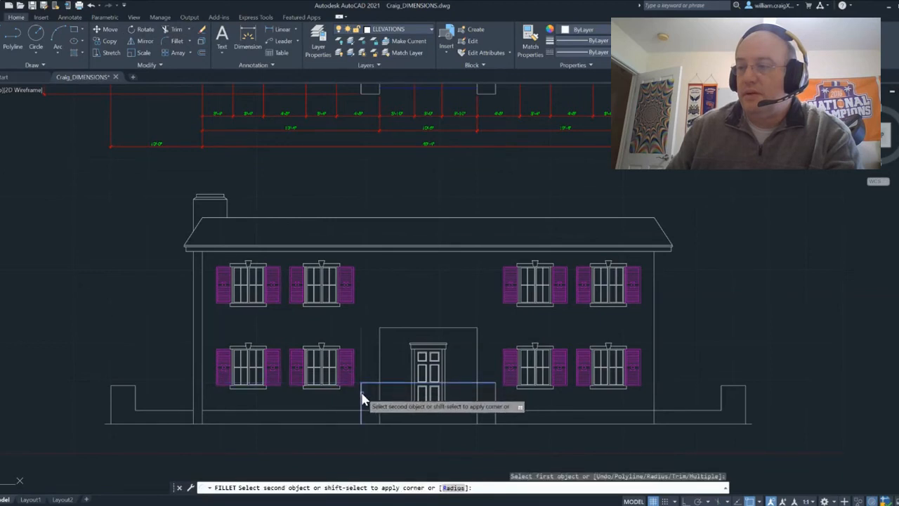
{"action": "left_click", "coordinate": [360, 386]}
{"action": "key", "text": "Escape"}
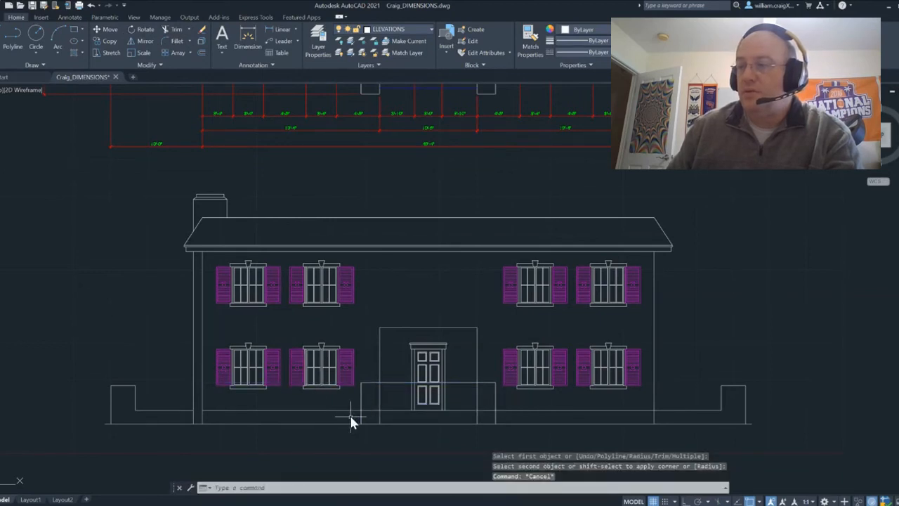
Trim the raised line between the entry piers and the floor line inside each pier, and erase the leftover raised segment across the door.
{"action": "left_click", "coordinate": [177, 30]}
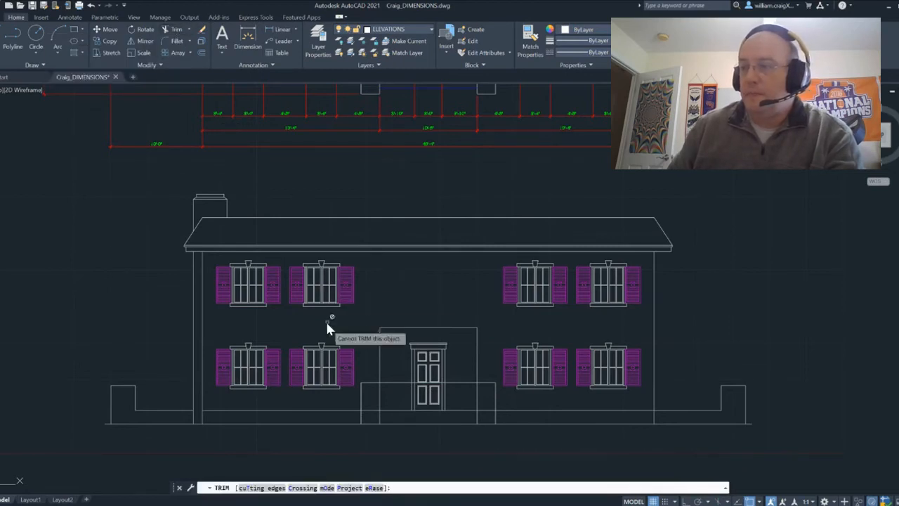
{"action": "left_click", "coordinate": [393, 389]}
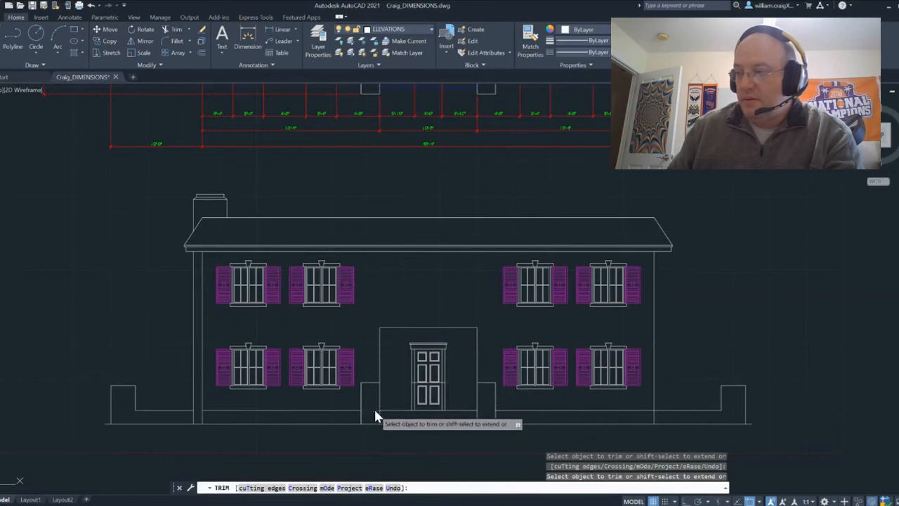
{"action": "scroll", "coordinate": [418, 394], "scroll_direction": "up", "scroll_amount": 8}
{"action": "key", "text": "Escape"}
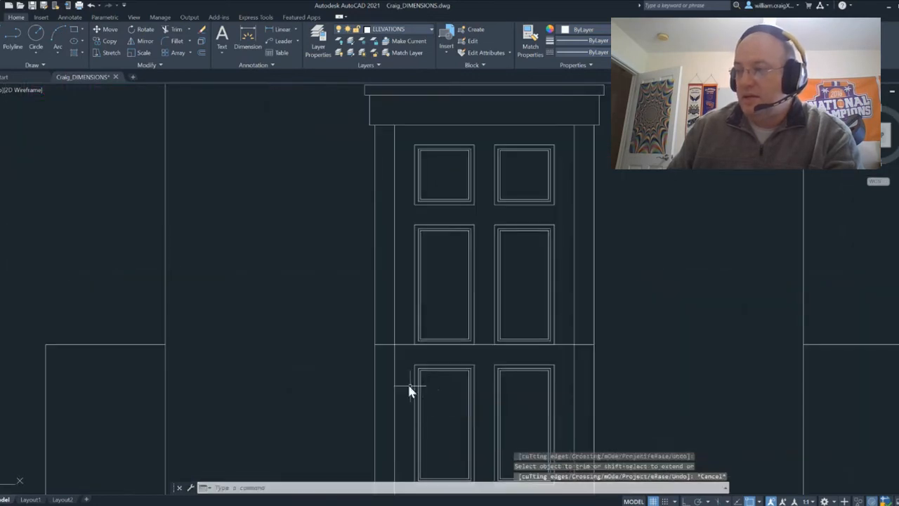
{"action": "key", "text": "Escape"}
{"action": "key", "text": "Escape"}
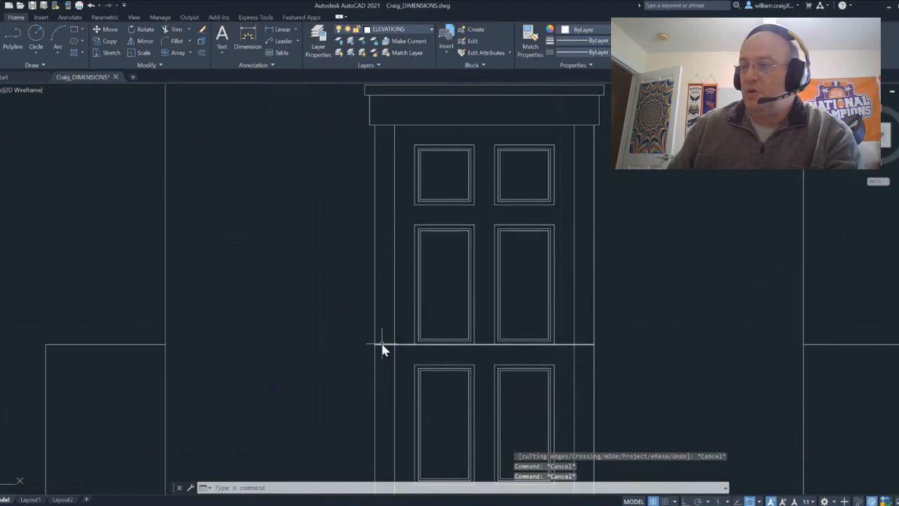
{"action": "left_click", "coordinate": [382, 345]}
{"action": "key", "text": "Delete"}
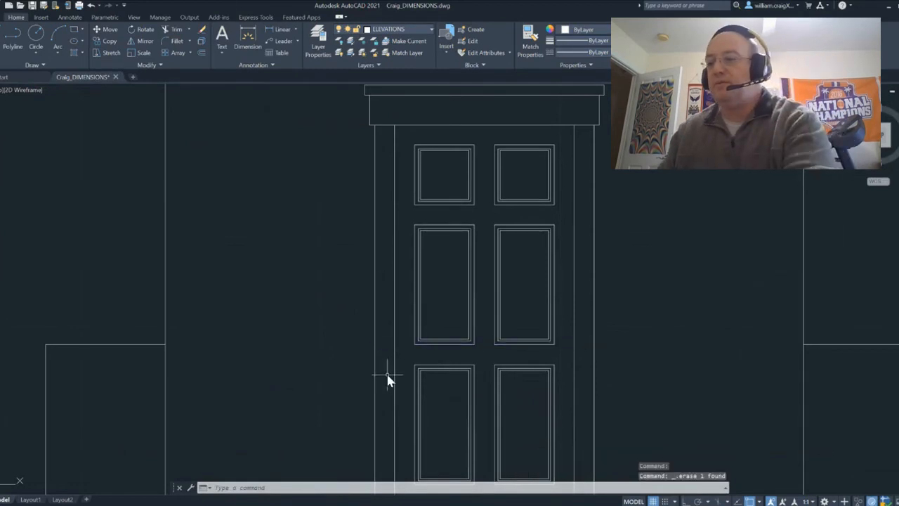
Offset the floor line between the entry piers 6" downward twice to draw the front steps.
{"action": "scroll", "coordinate": [393, 386], "scroll_direction": "down", "scroll_amount": 2}
{"action": "scroll", "coordinate": [394, 385], "scroll_direction": "down", "scroll_amount": 3}
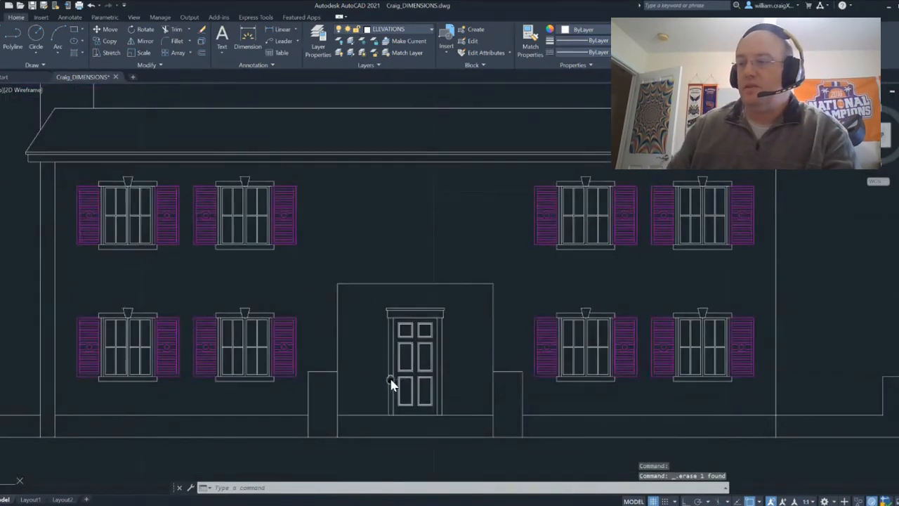
{"action": "mouse_move", "coordinate": [391, 384]}
{"action": "middle_mouse_down"}
{"action": "mouse_move", "coordinate": [414, 337]}
{"action": "mouse_move", "coordinate": [429, 327]}
{"action": "middle_mouse_up"}
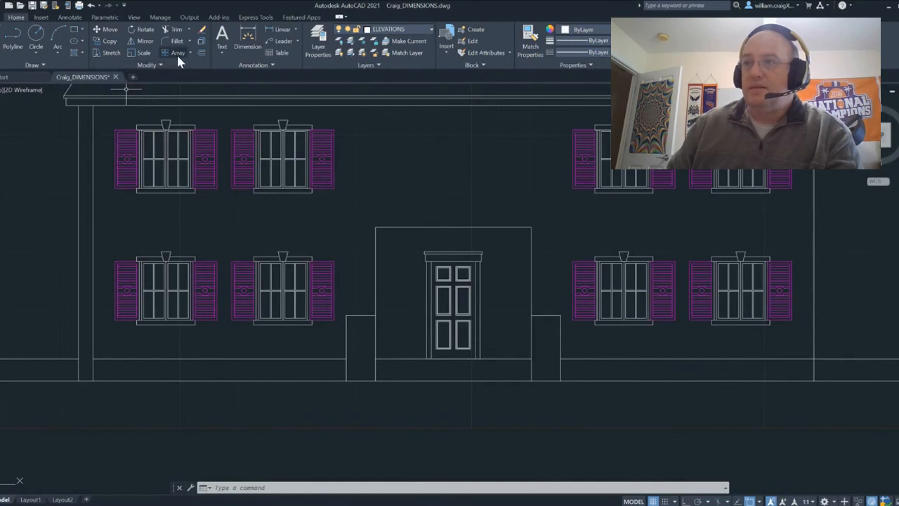
{"action": "left_click", "coordinate": [202, 53]}
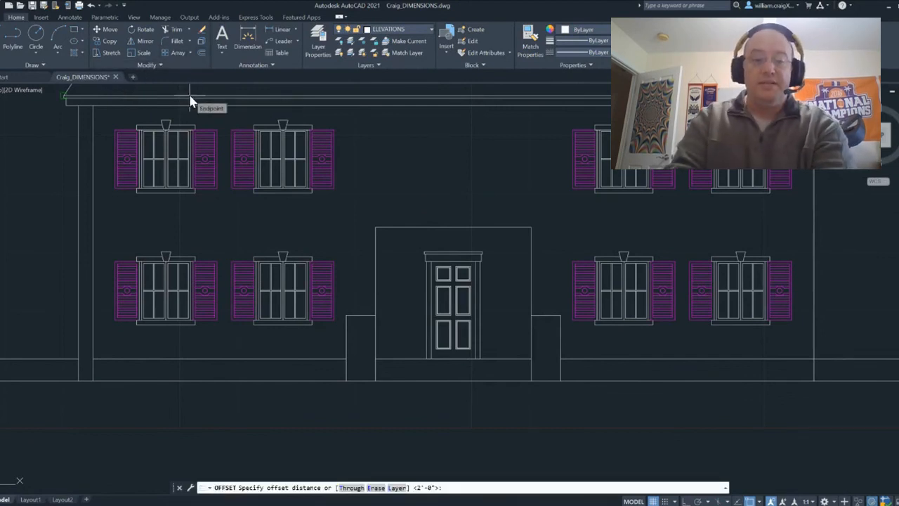
{"action": "type", "text": "6"}
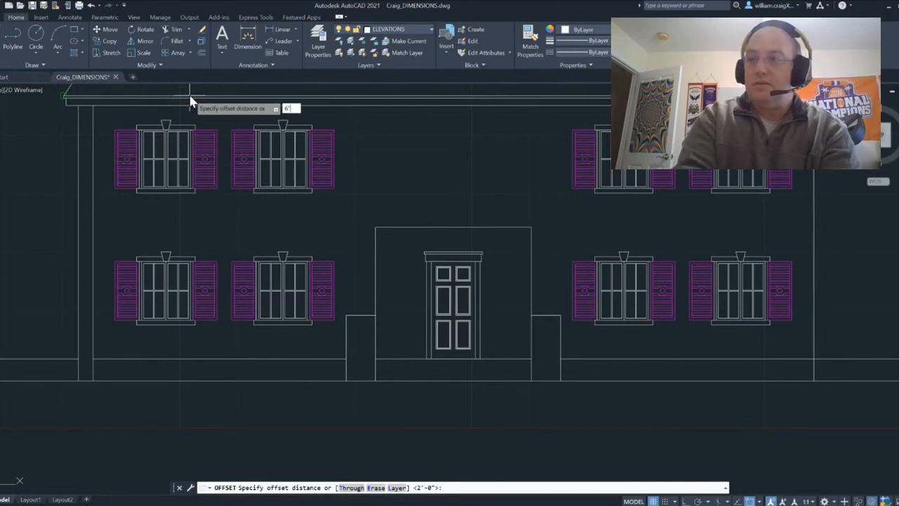
{"action": "key", "text": "Return"}
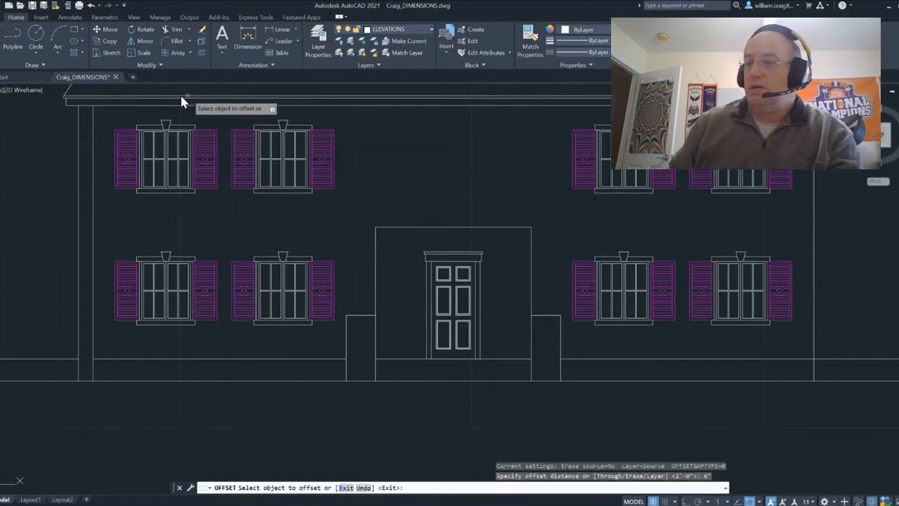
{"action": "left_click", "coordinate": [395, 360]}
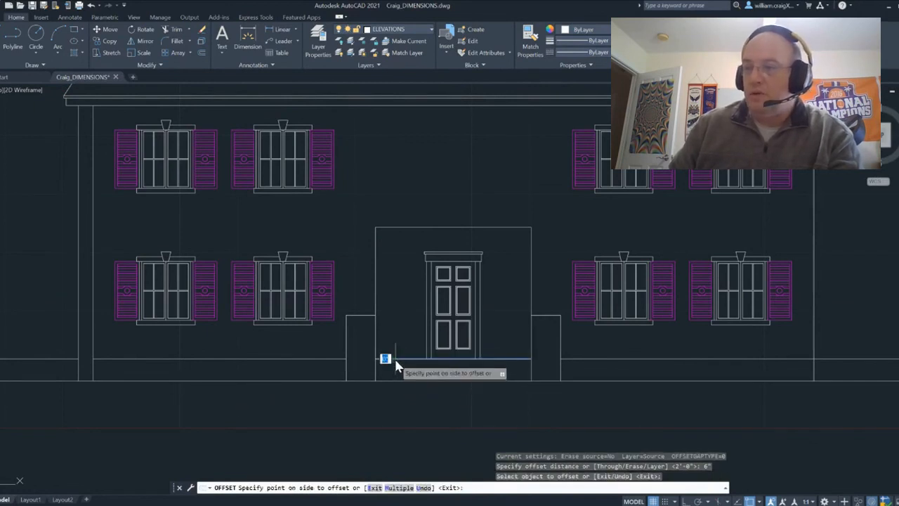
{"action": "left_click", "coordinate": [397, 367]}
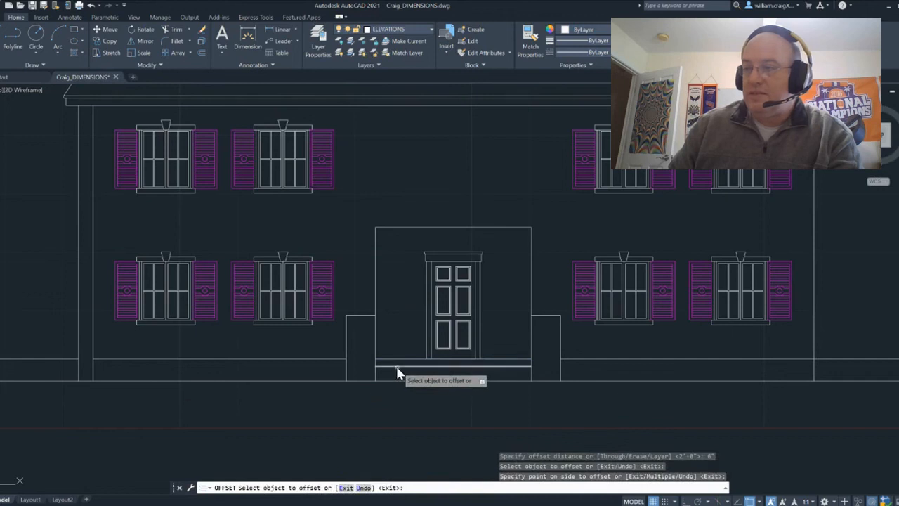
{"action": "left_click", "coordinate": [397, 368]}
{"action": "left_click", "coordinate": [397, 369]}
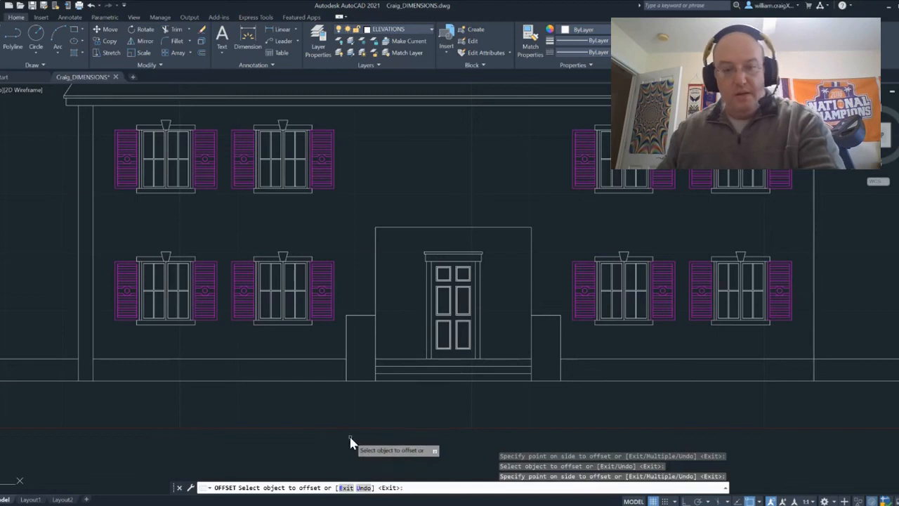
{"action": "key", "text": "Escape"}
{"action": "scroll", "coordinate": [407, 414], "scroll_direction": "down", "scroll_amount": 2}
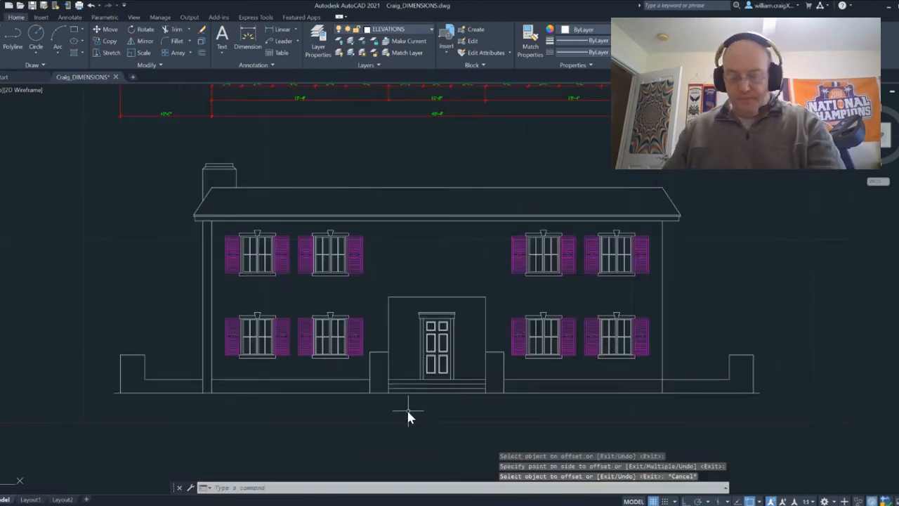